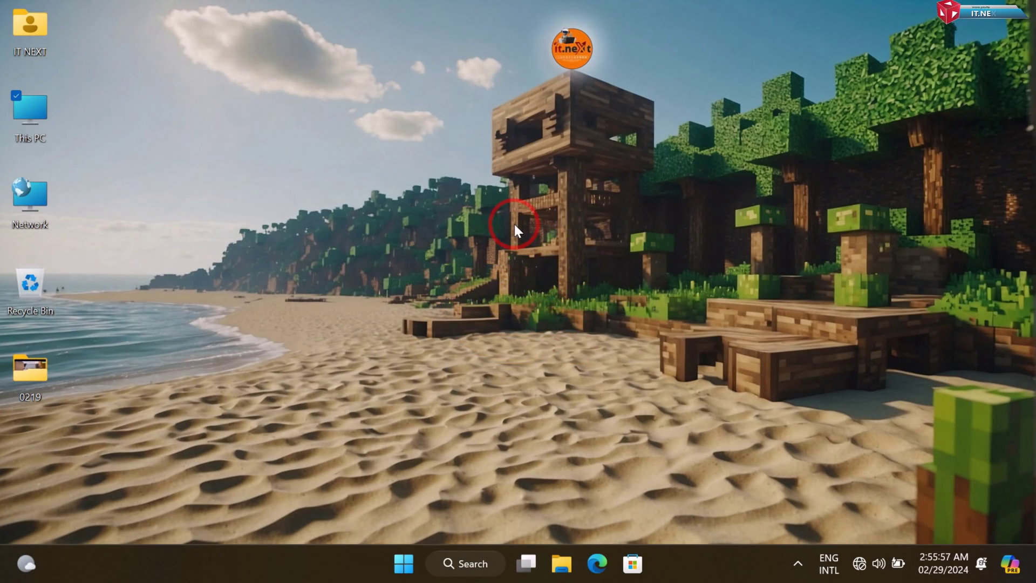
Step: Refresh the desktop, open and close the Copilot side panel, then refresh again
right_click(514, 225)
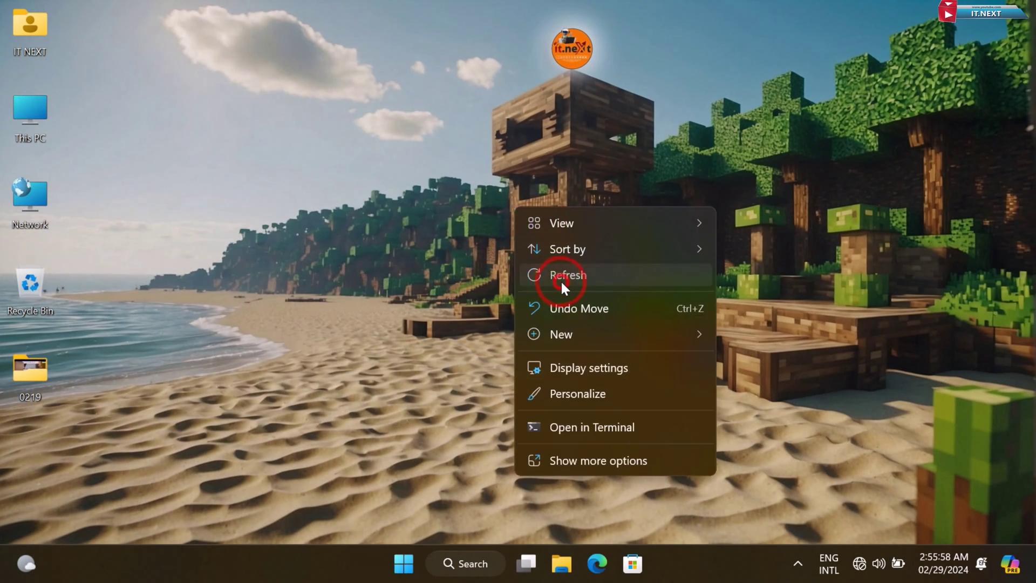
click(561, 270)
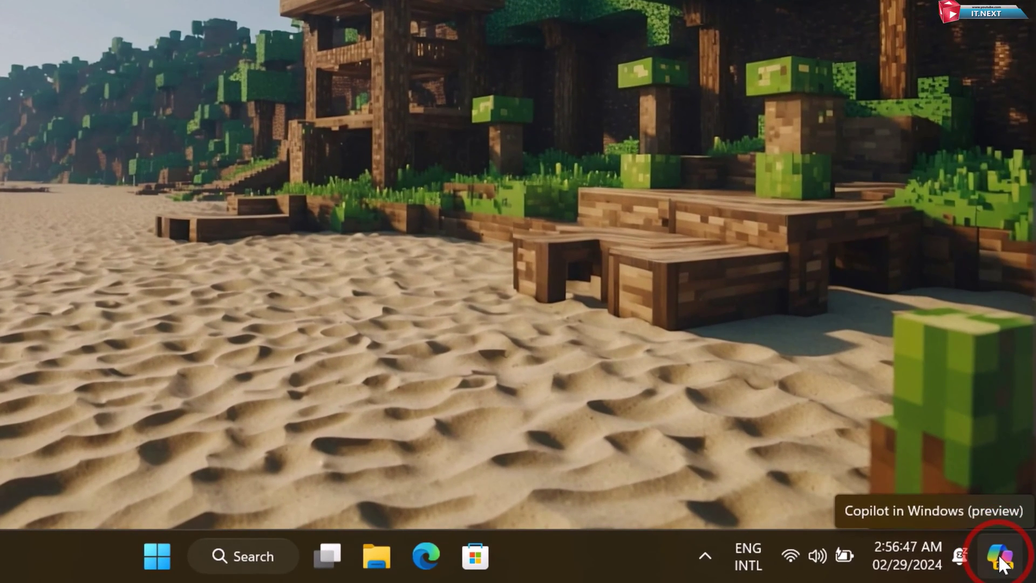
click(1000, 563)
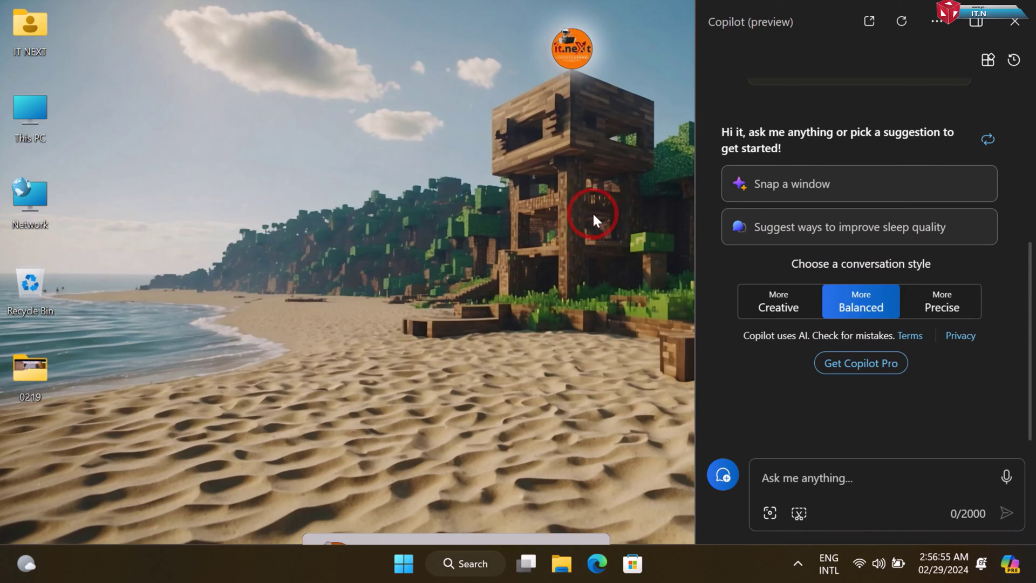
click(1014, 22)
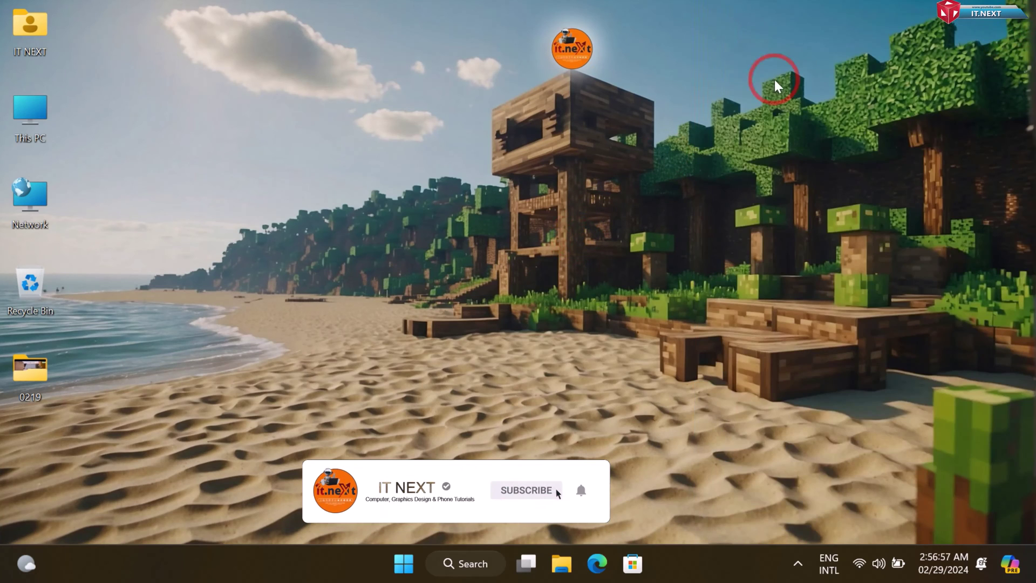
right_click(539, 247)
click(601, 272)
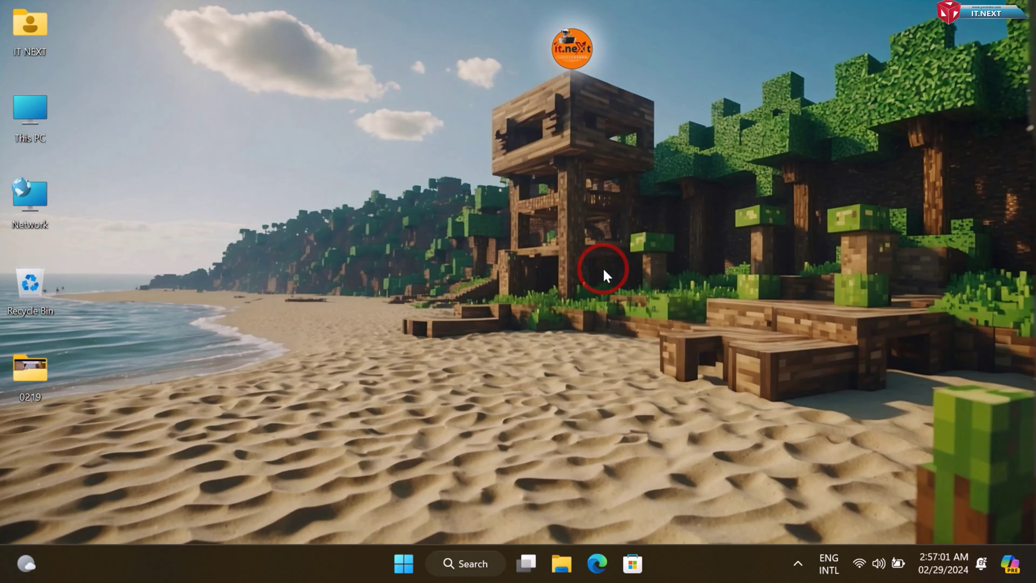
Step: Search the Start menu for 'rege' and launch Registry Editor
click(405, 563)
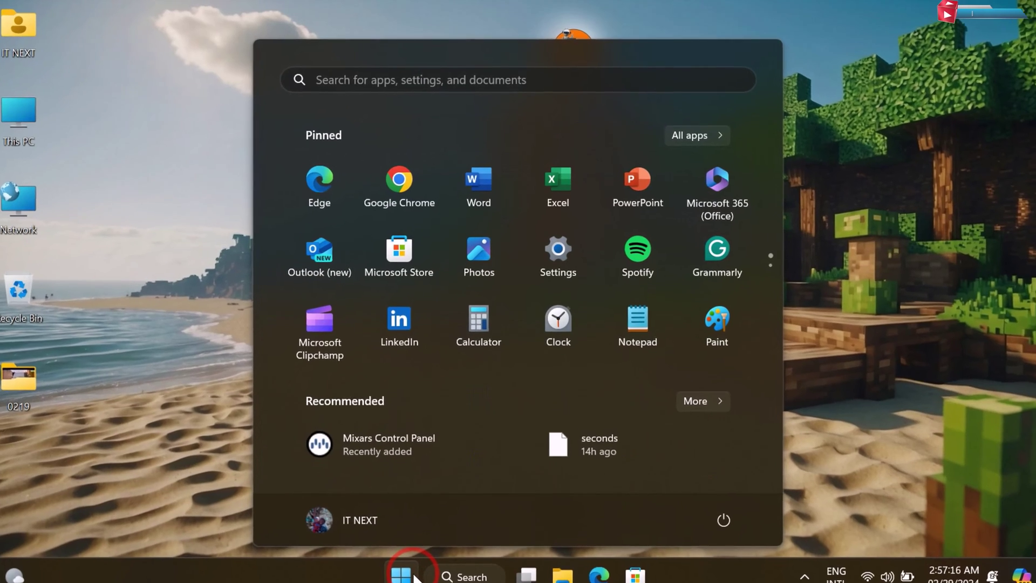
text(rege)
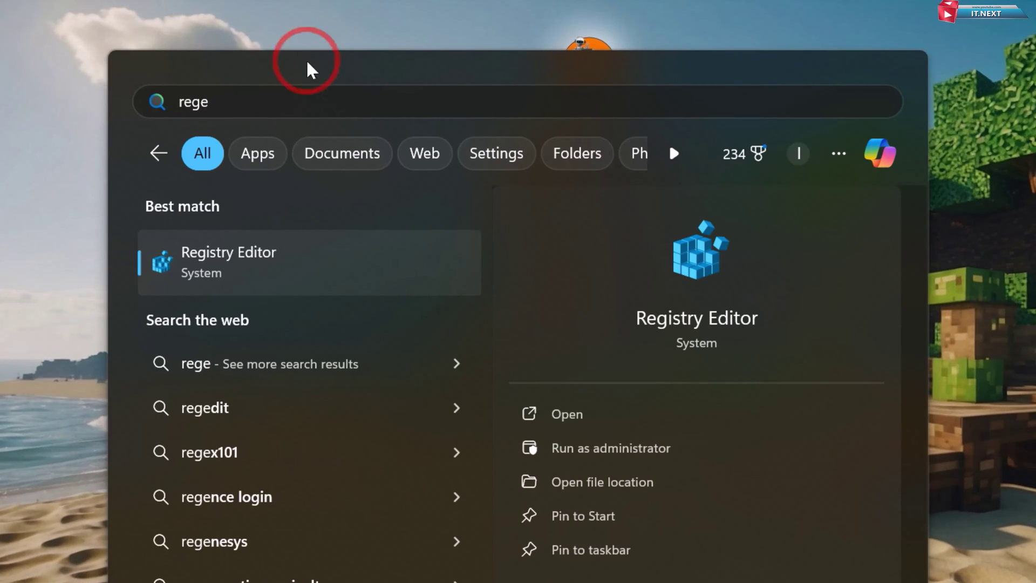
click(257, 268)
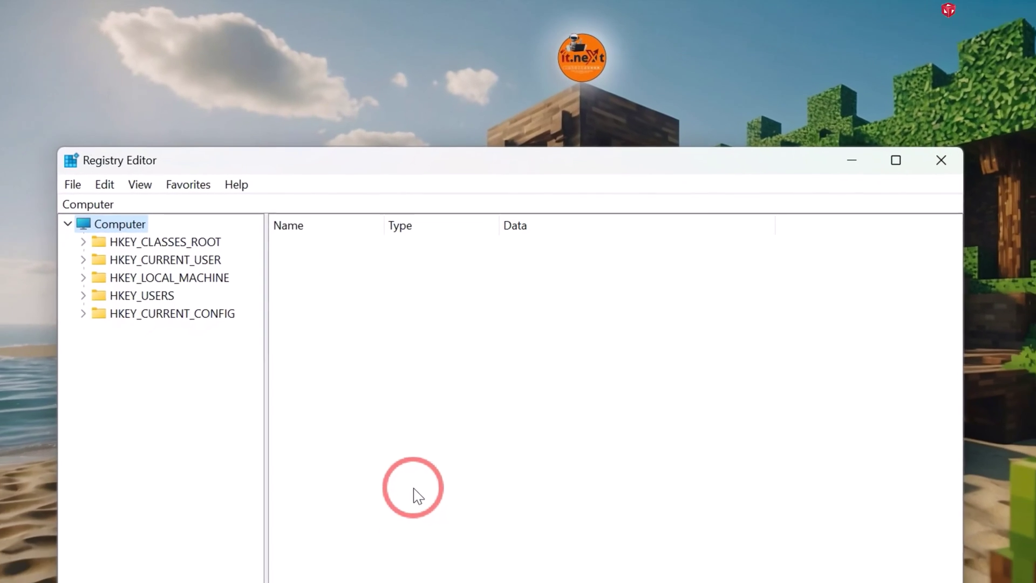
Step: Expand HKEY_LOCAL_MACHINE, SOFTWARE, Policies and Microsoft to list subkeys like Windows and TPM
drag(491, 144, 527, 77)
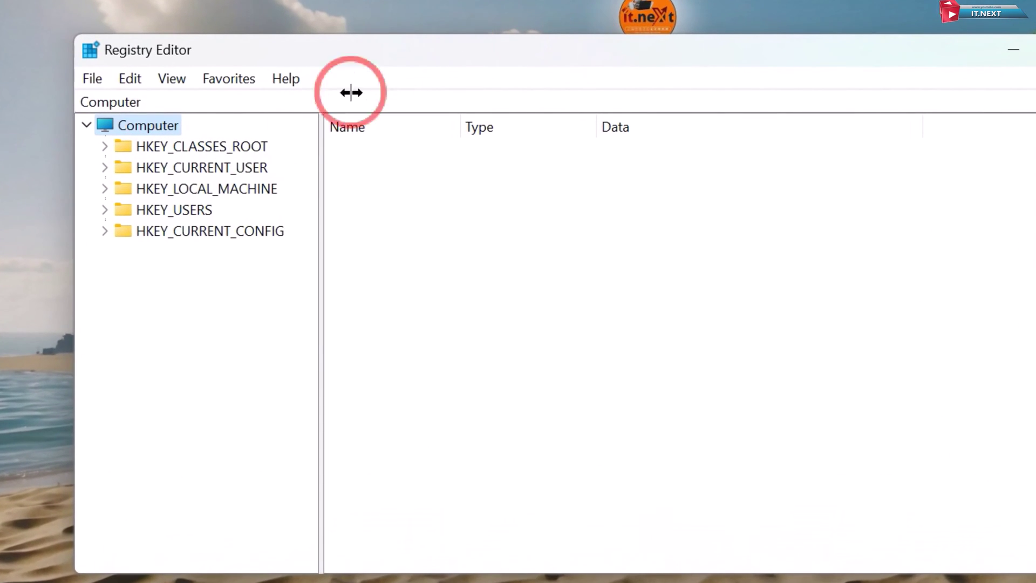
click(129, 189)
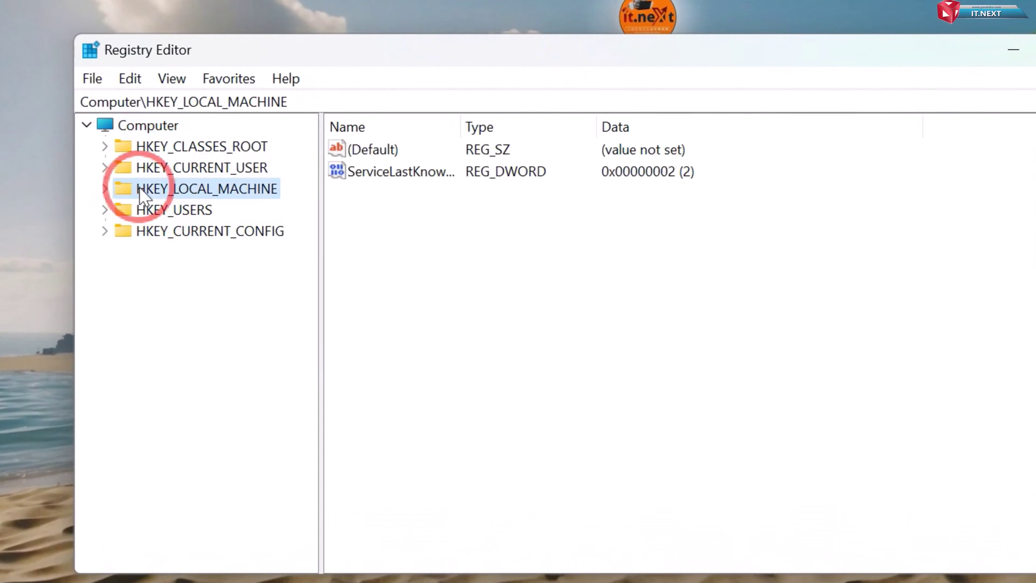
click(105, 189)
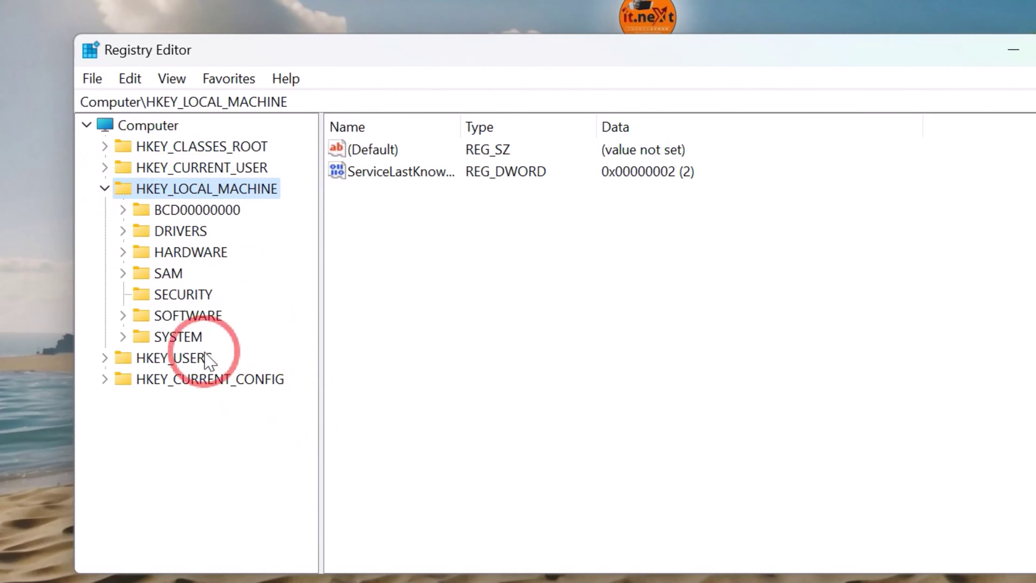
click(162, 318)
click(124, 316)
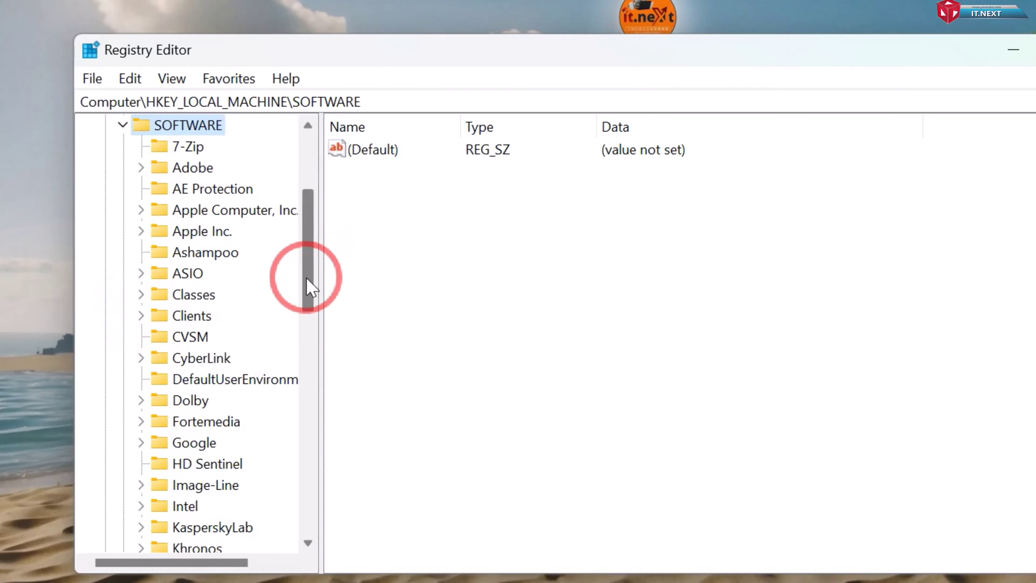
drag(308, 284, 347, 439)
click(183, 400)
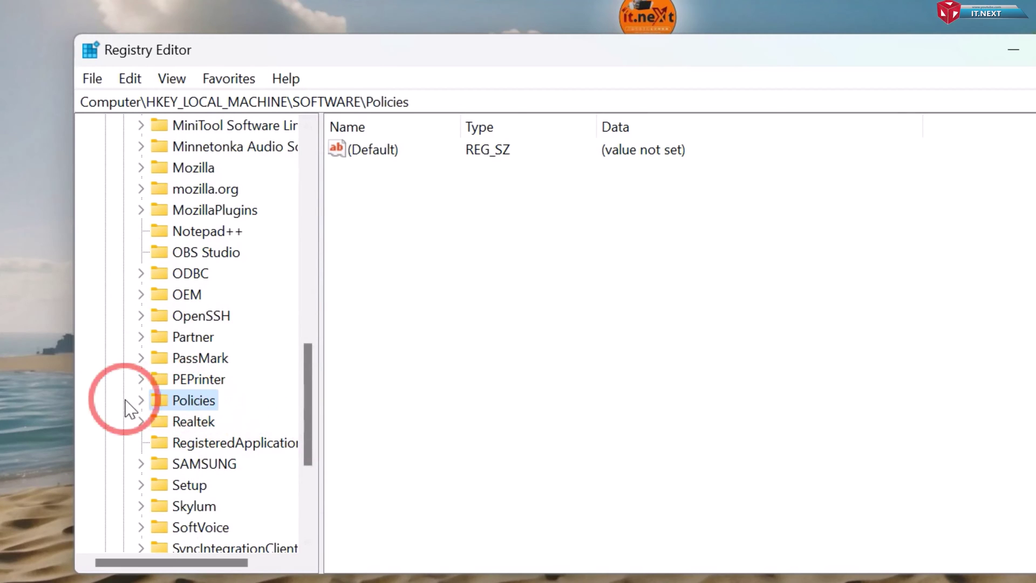
click(141, 400)
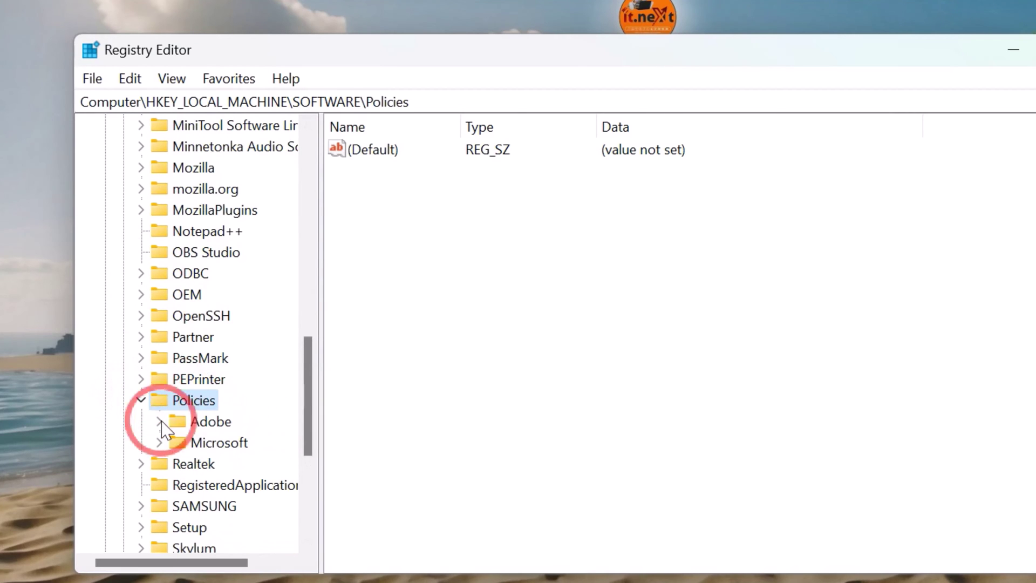
click(221, 443)
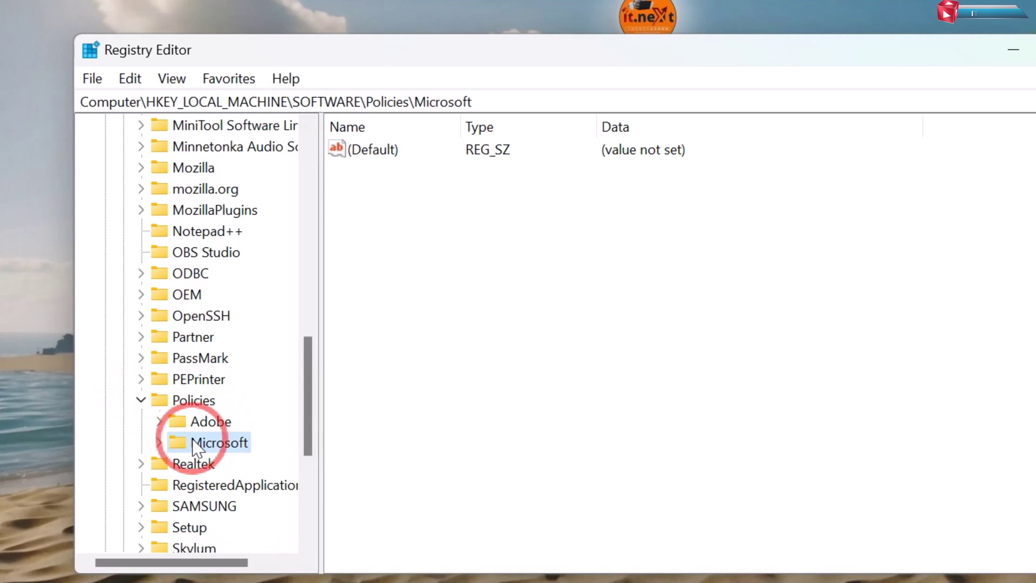
click(160, 443)
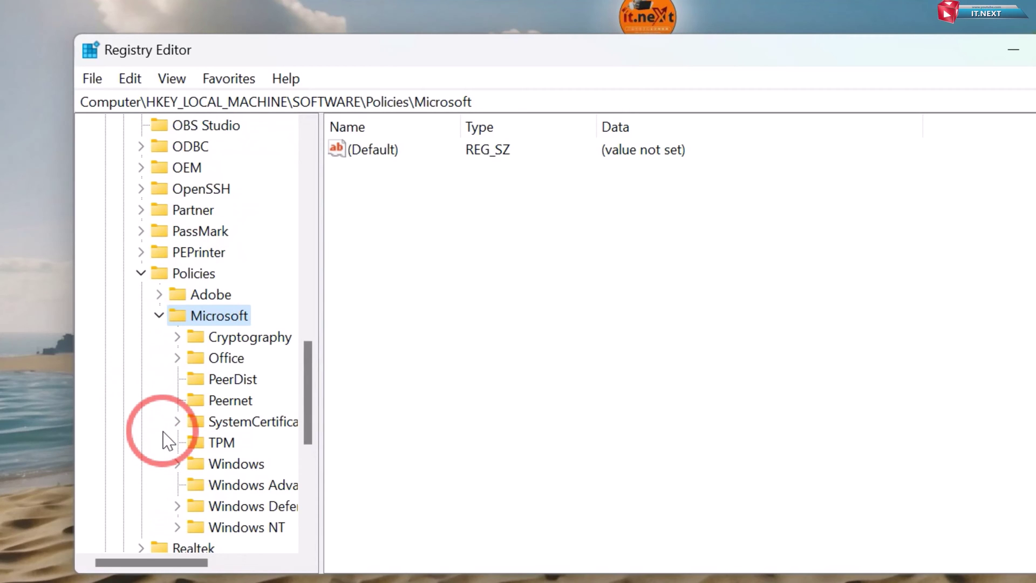
Step: Create a WindowsCopilot key under Policies\Microsoft and widen the tree to show its name
right_click(229, 324)
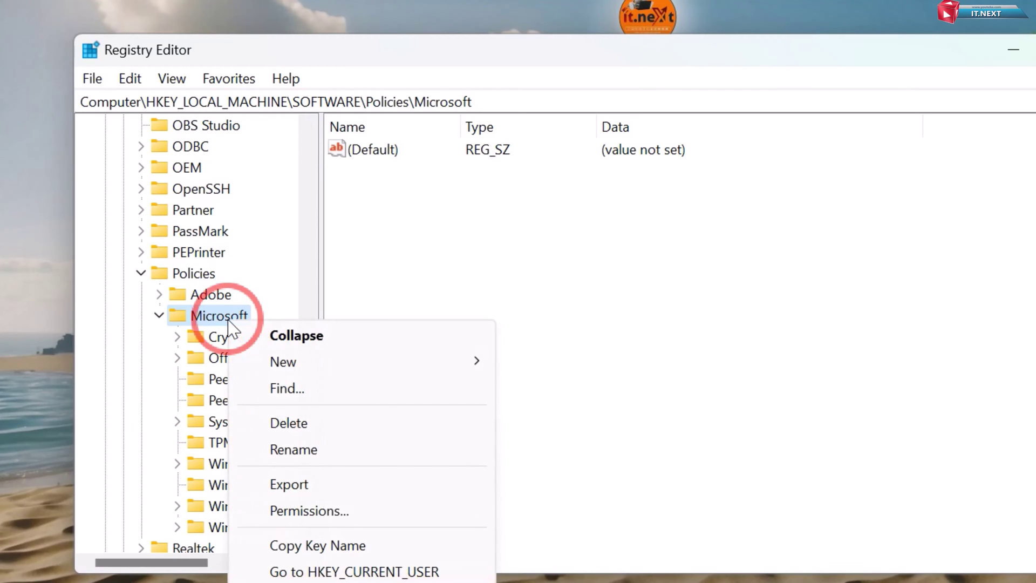
mouse_move(294, 363)
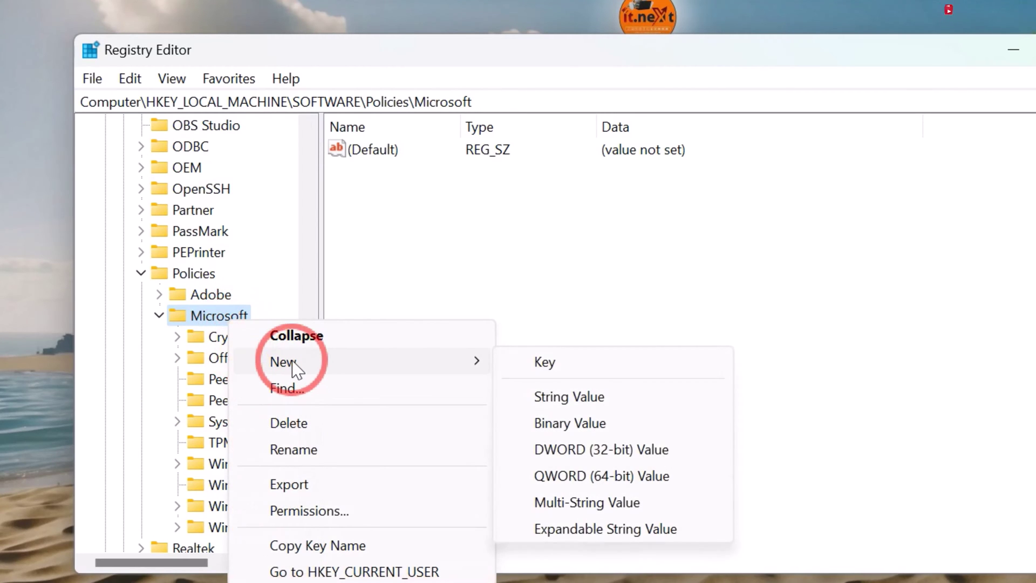
click(568, 368)
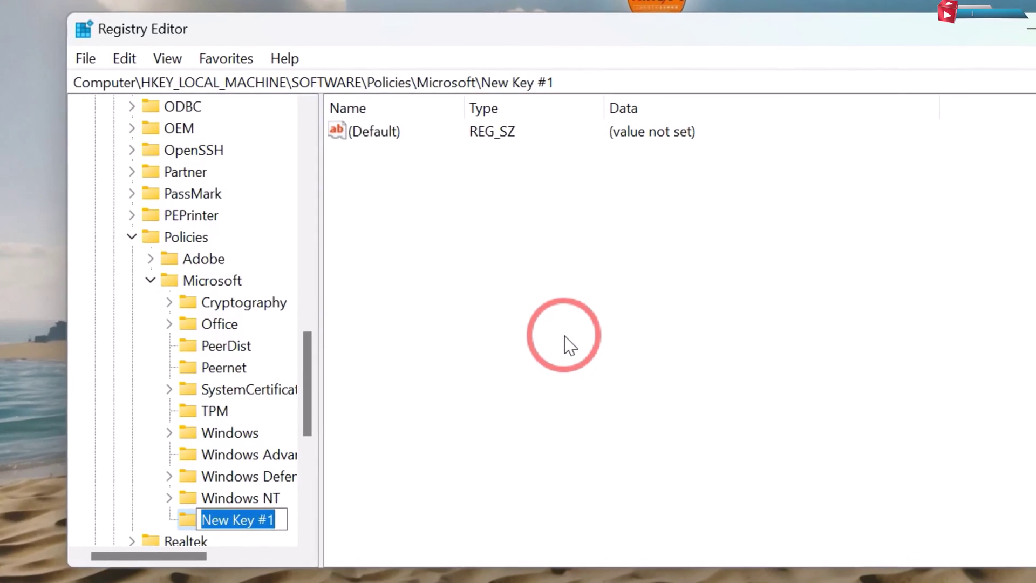
text(WindowsCopilot)
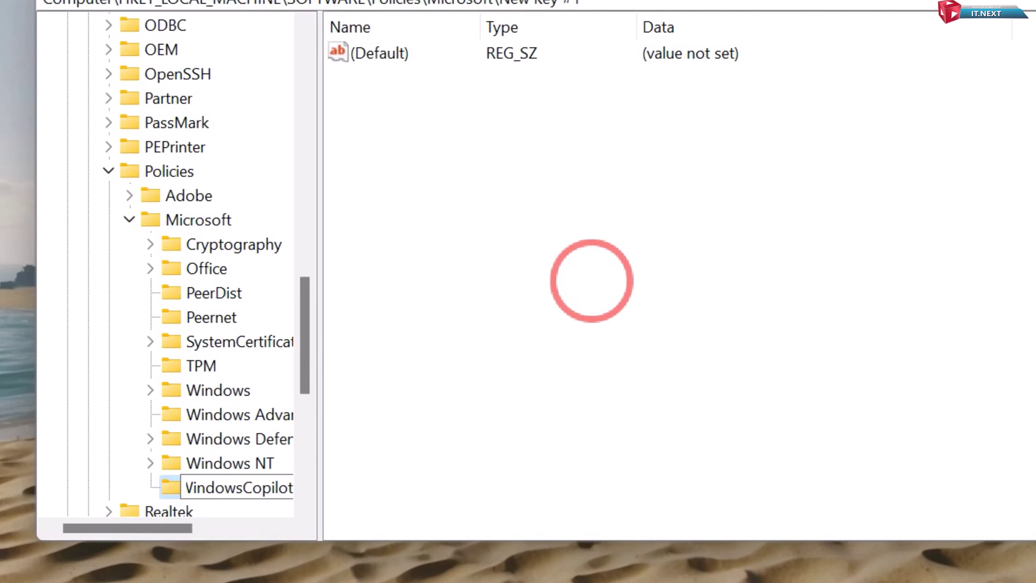
click(593, 280)
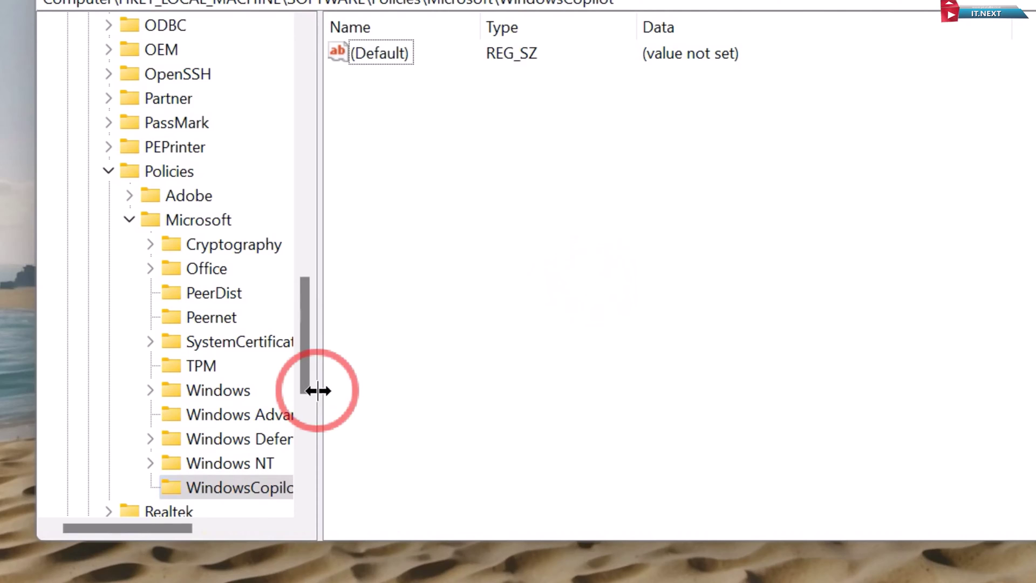
drag(317, 389, 369, 400)
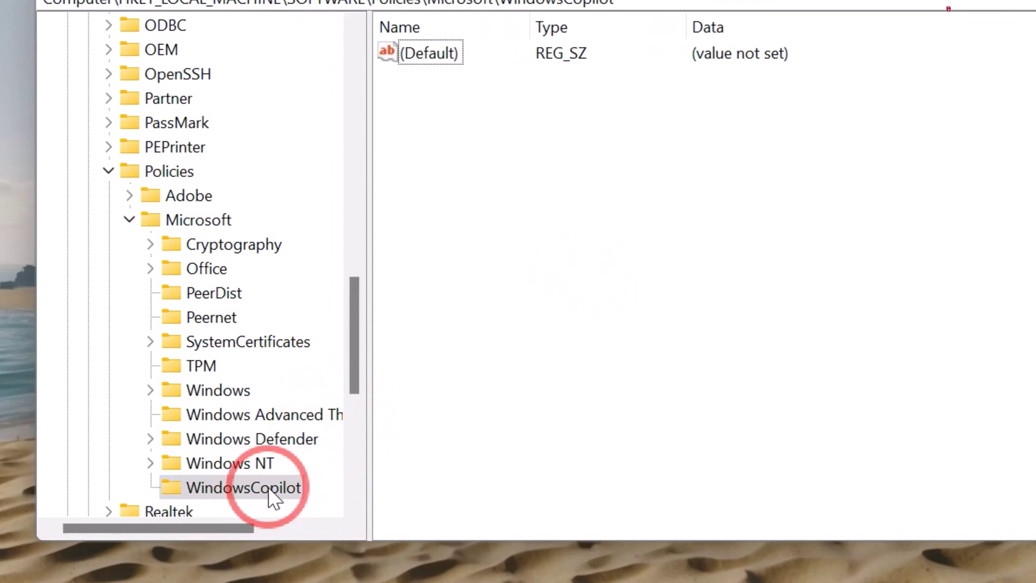
Step: Add a DWORD (32-bit) value named TurnOffWindowsCopilot and widen the Name column to show it
right_click(477, 131)
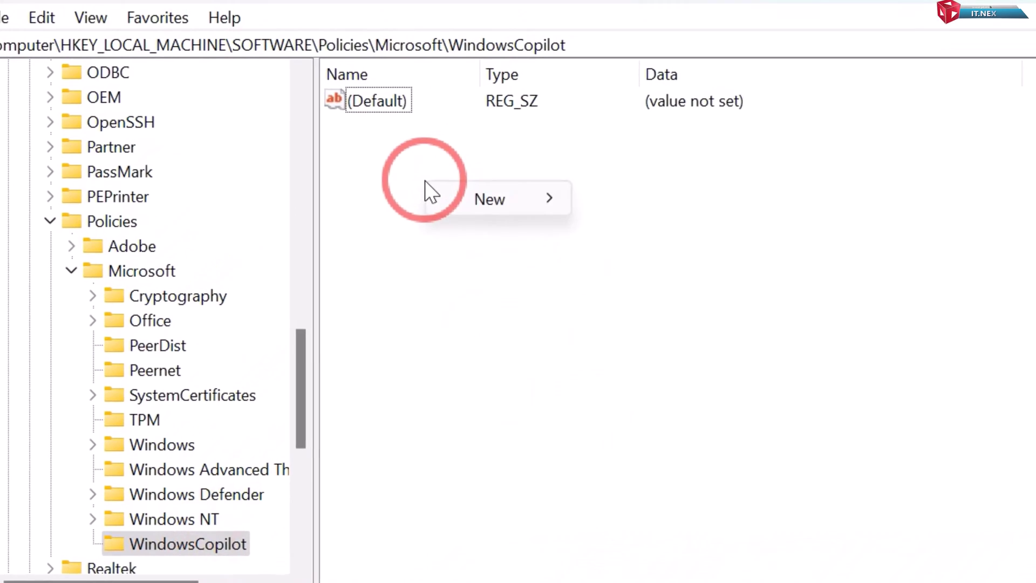
mouse_move(510, 203)
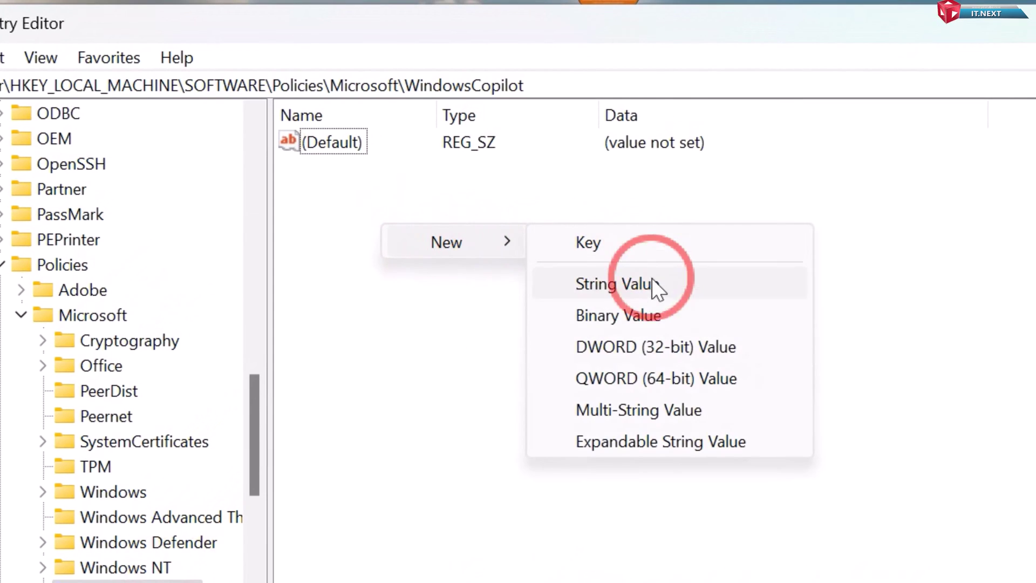
click(655, 350)
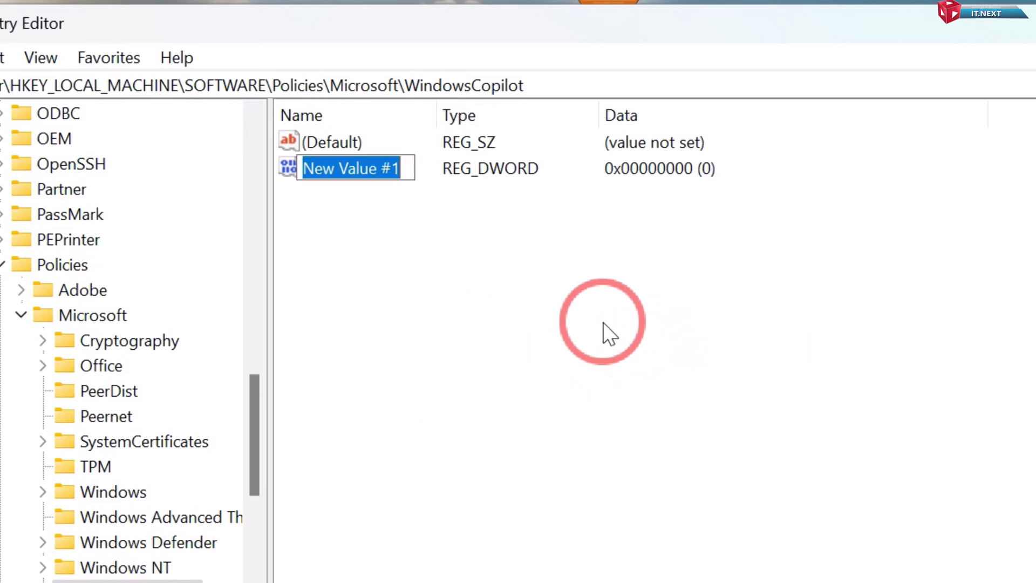
text(Turno)
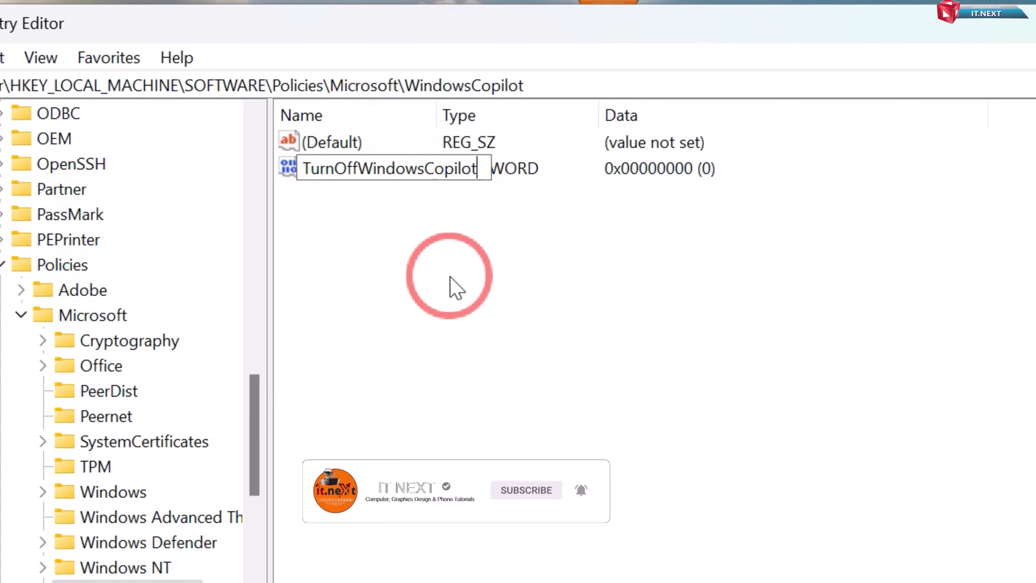
drag(436, 115, 504, 102)
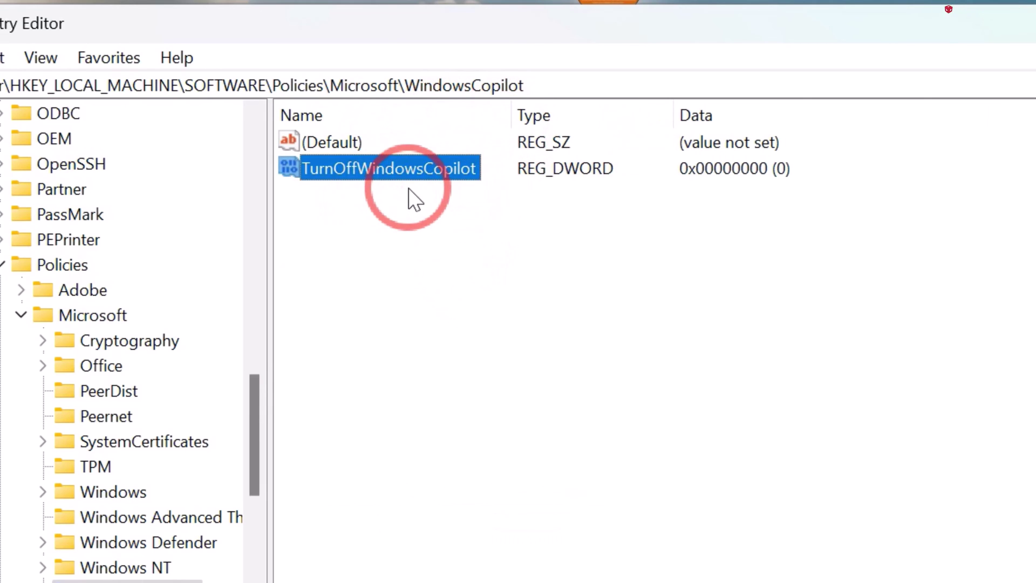
Step: Change TurnOffWindowsCopilot's value data from 0 to 1
right_click(394, 168)
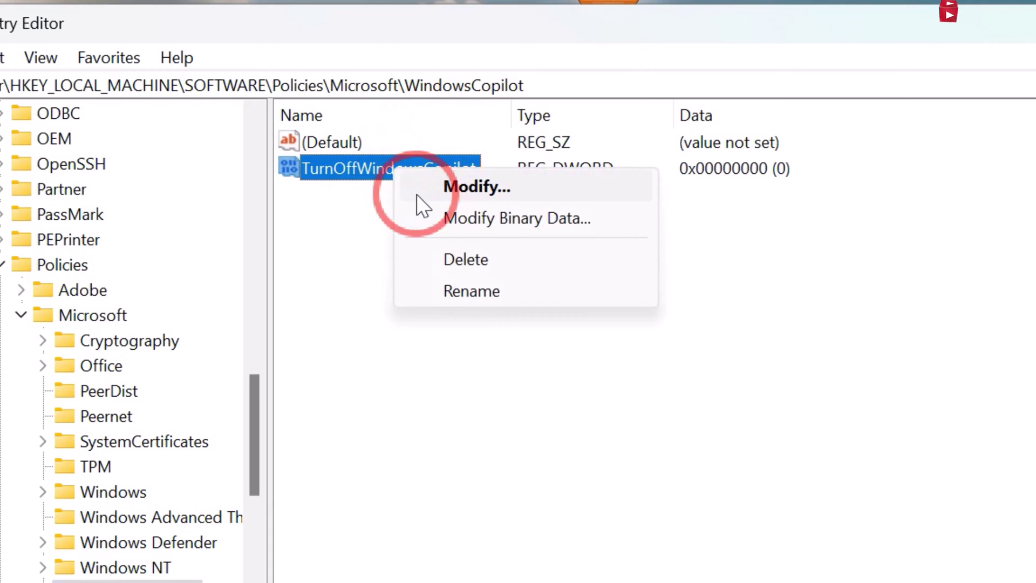
click(482, 190)
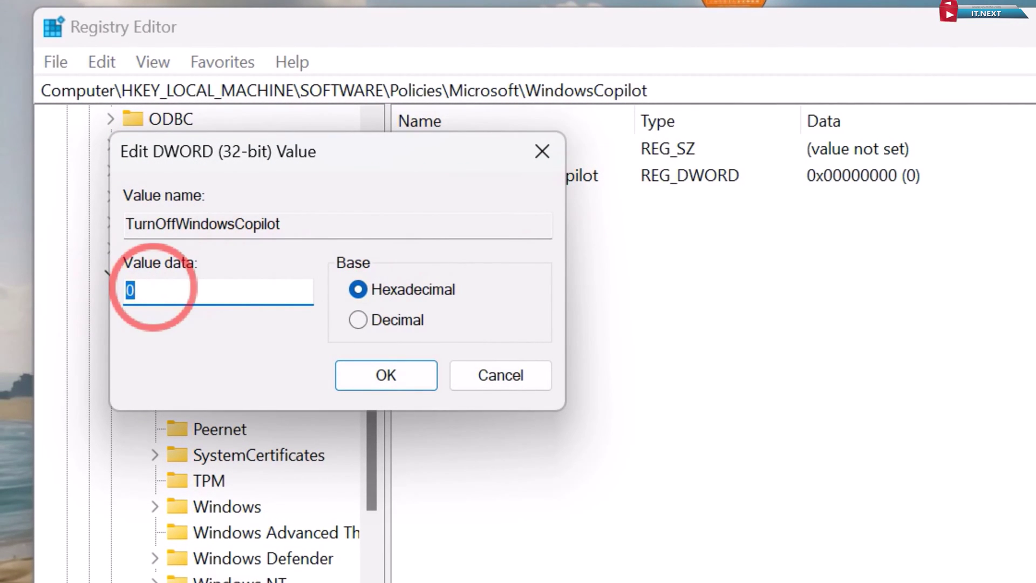
text(1)
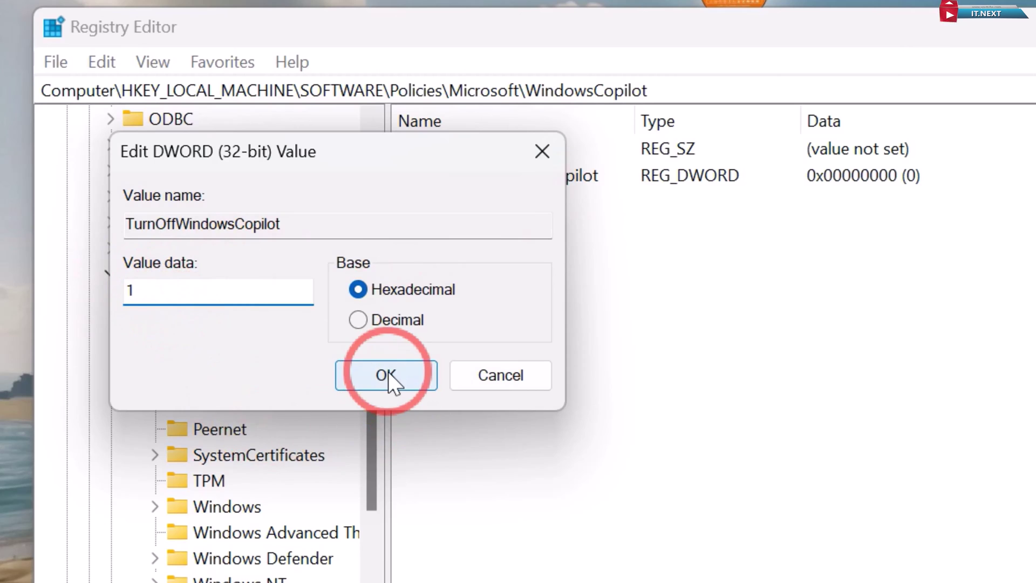
click(387, 373)
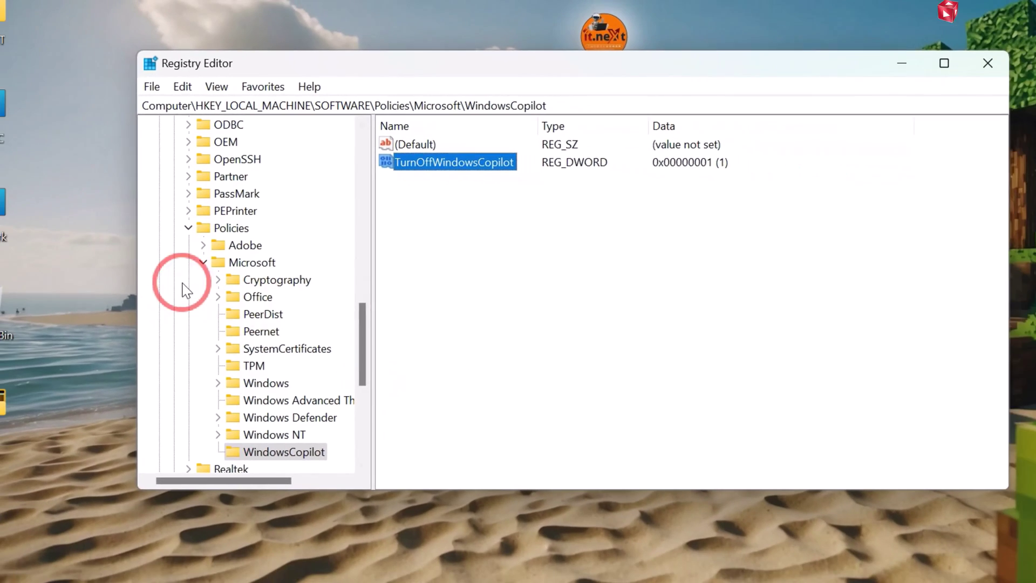
Step: Collapse the key tree, close Registry Editor, and refresh the desktop
click(135, 324)
click(210, 216)
scroll(209, 212, up, 4)
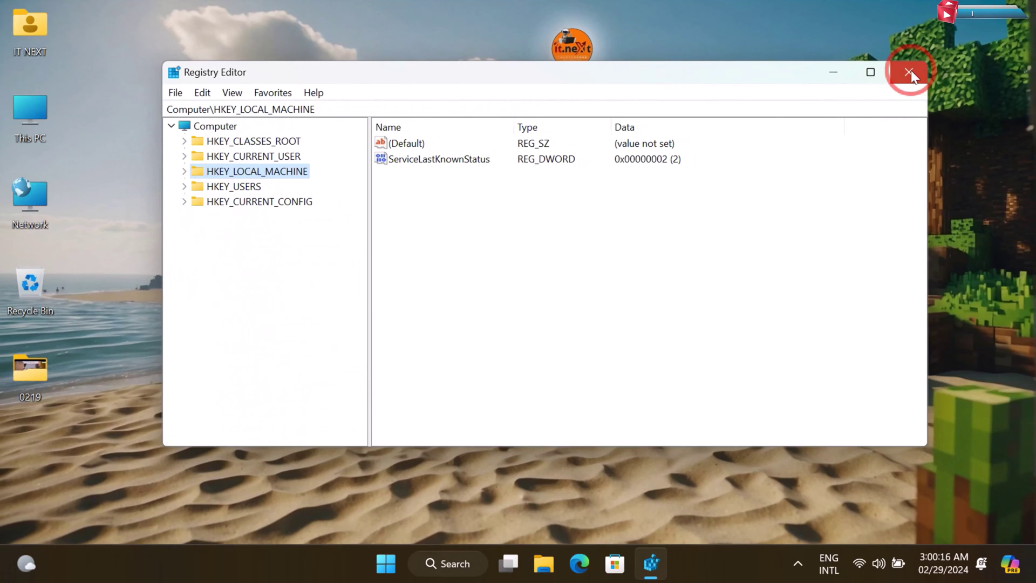
click(911, 70)
right_click(199, 270)
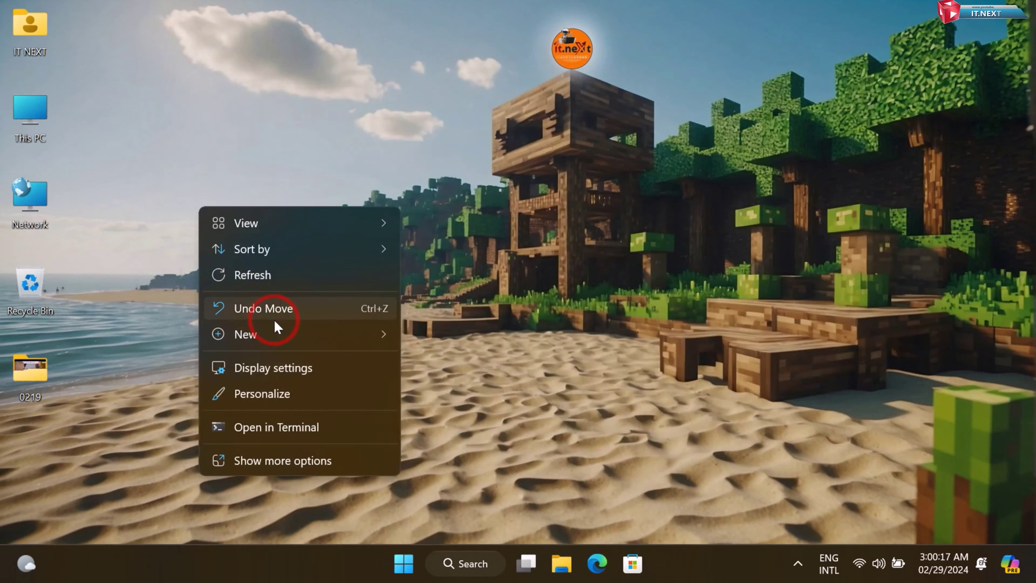
click(272, 280)
Step: Restart the PC from the Start menu's power options
click(403, 561)
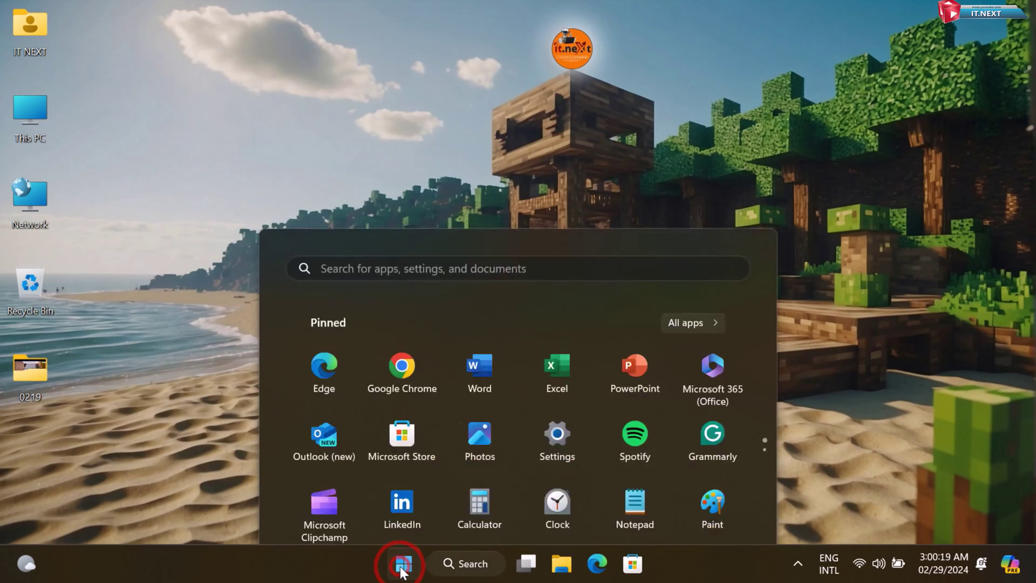
click(714, 510)
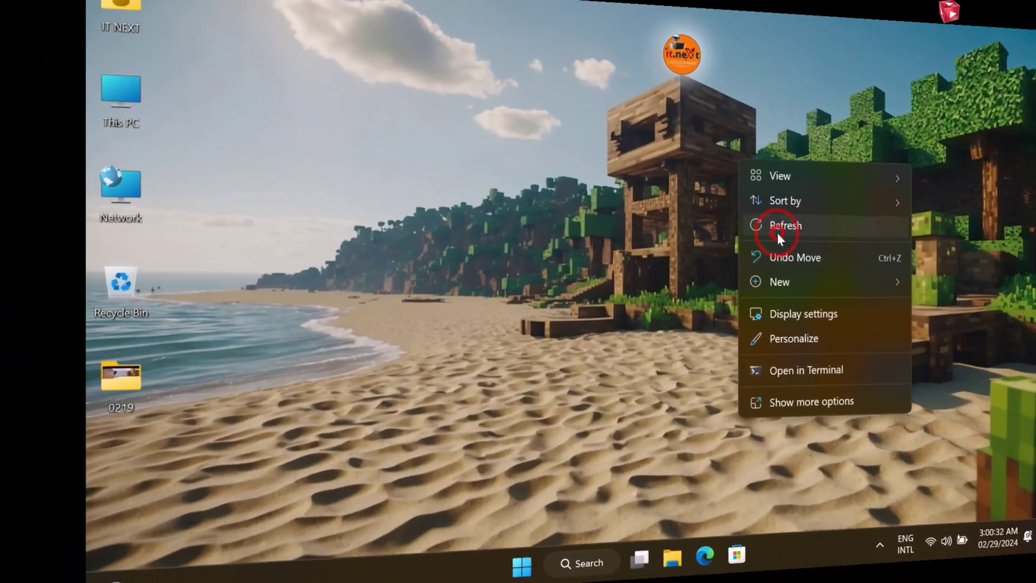
click(903, 236)
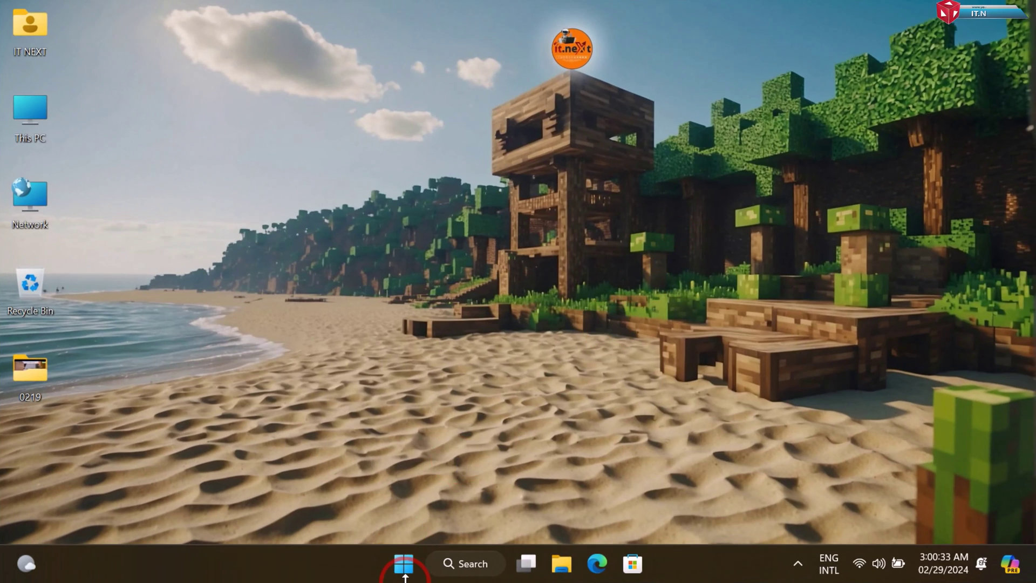
Step: Search the Start menu for 'group' and launch Edit group policy
click(404, 565)
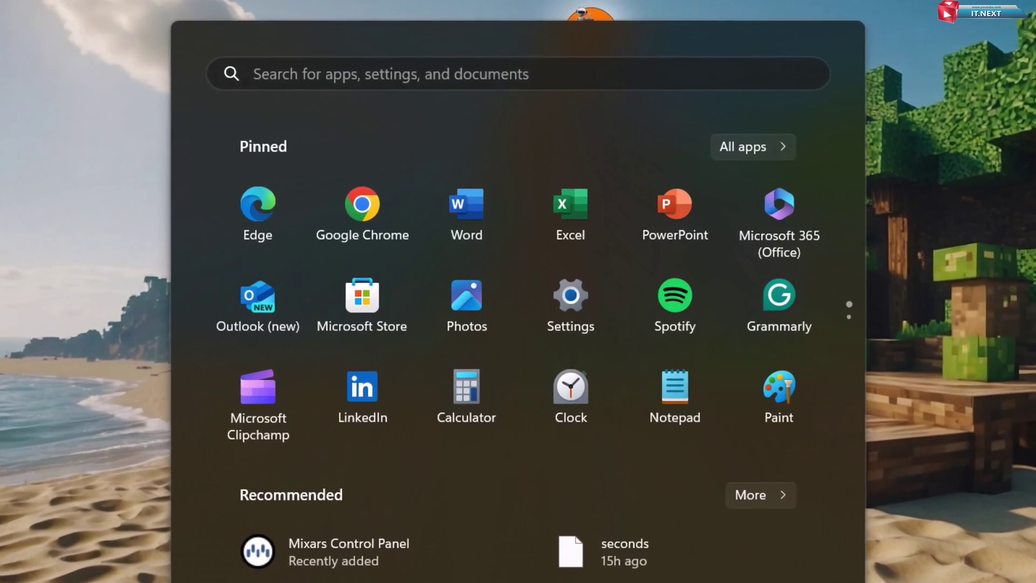
text(group)
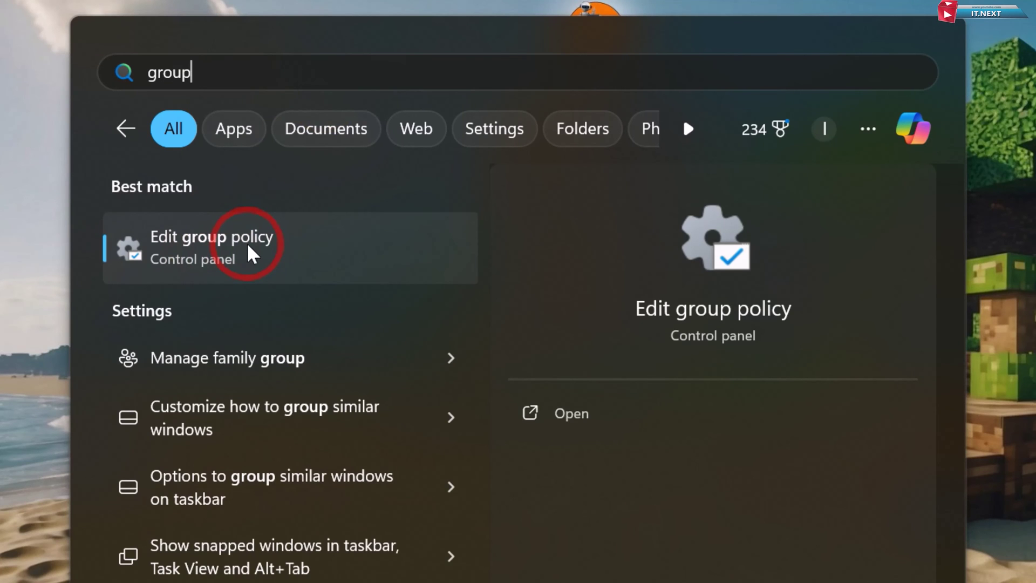
click(247, 235)
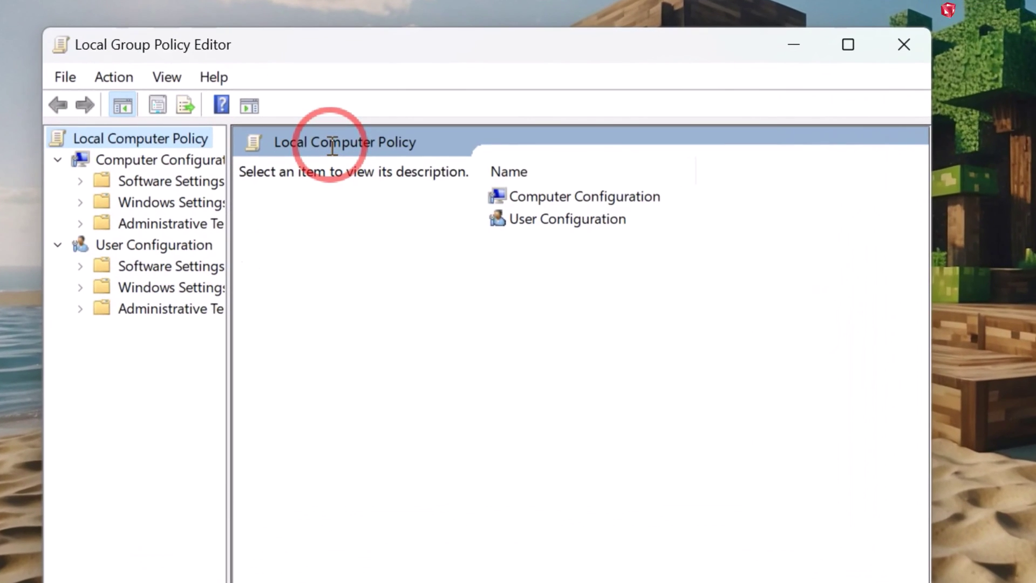
Step: Expand User Configuration > Administrative Templates > Windows Components and select the Windows Copilot folder
drag(229, 241, 321, 247)
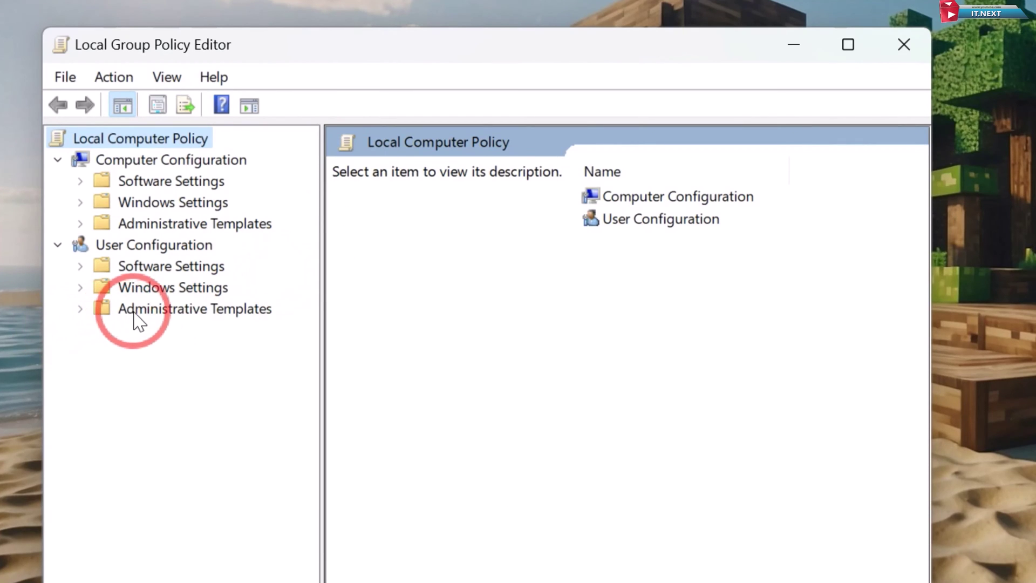
click(105, 313)
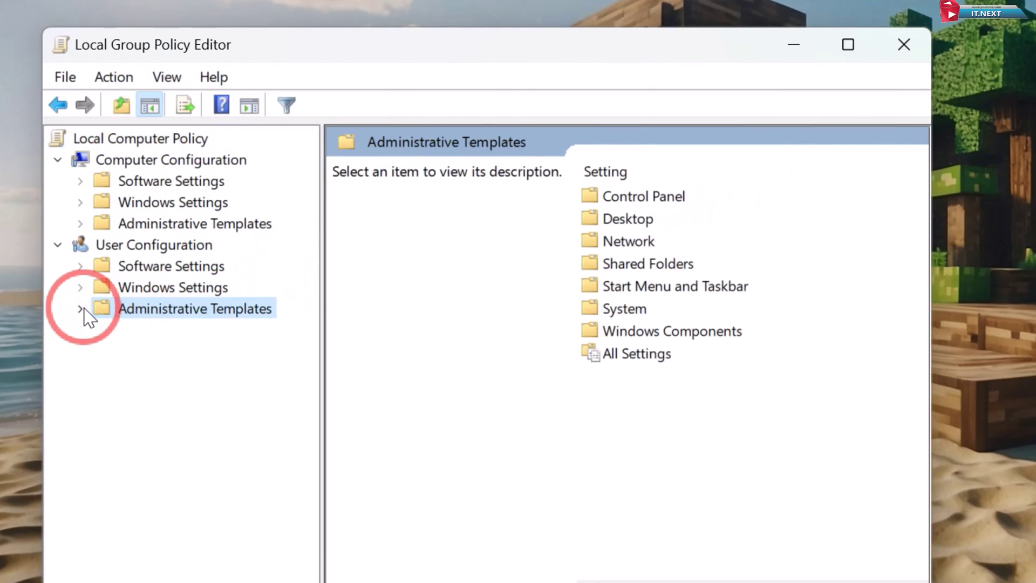
click(82, 309)
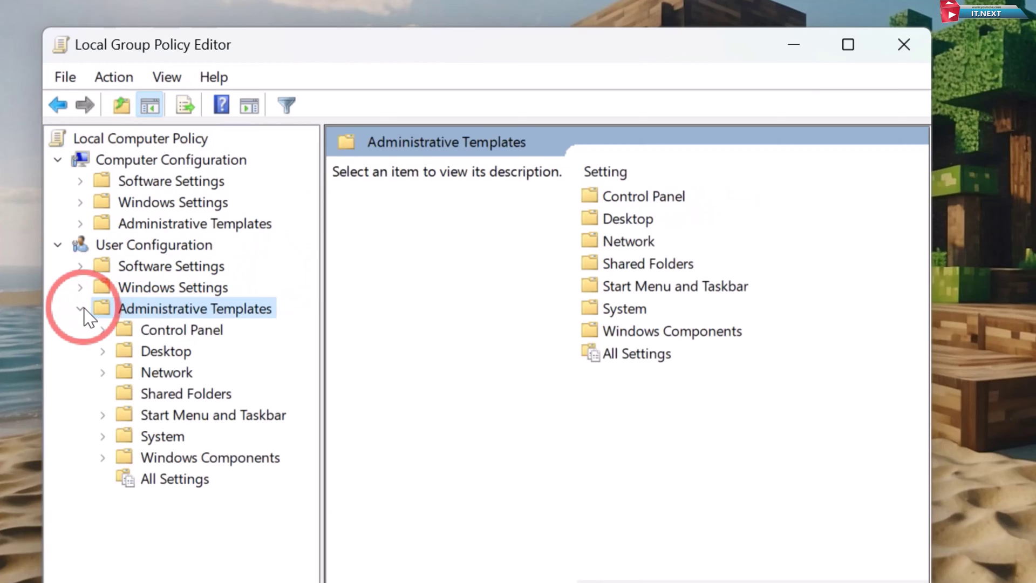
click(223, 461)
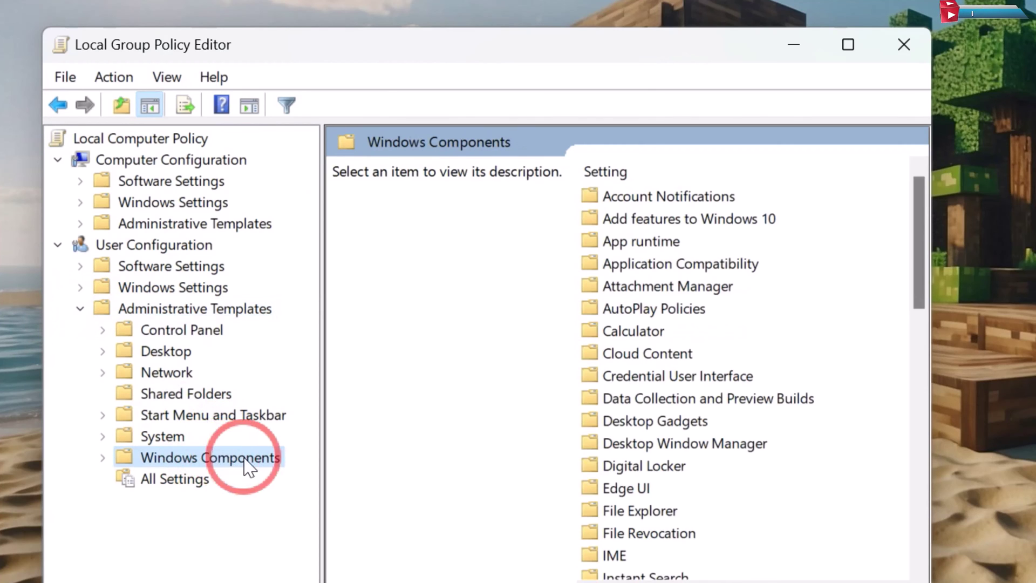
click(103, 459)
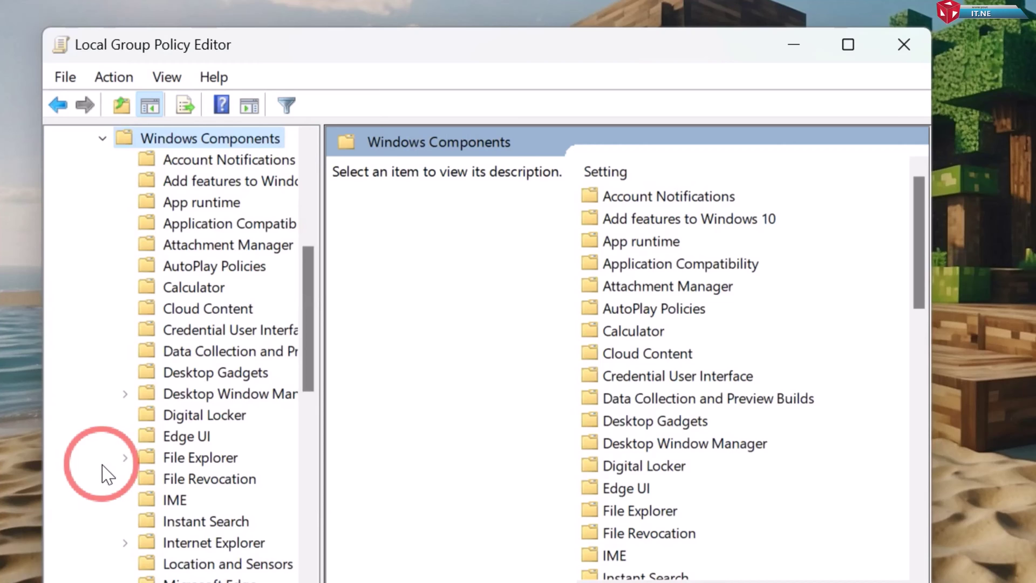
scroll(316, 386, down, 10)
drag(320, 377, 447, 379)
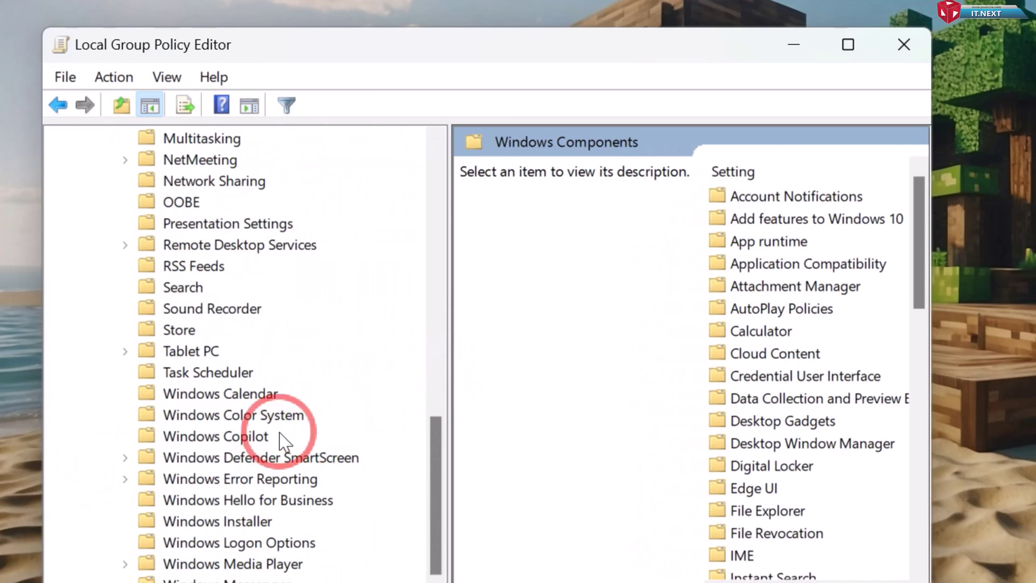
click(246, 436)
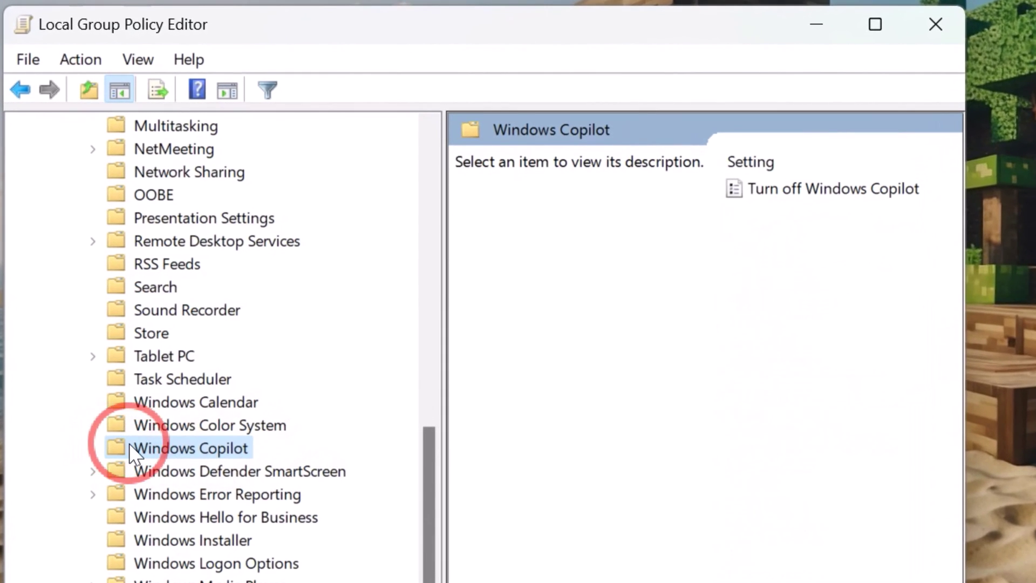
Step: Set Turn off Windows Copilot to Enabled, apply it, and close the dialog
double_click(807, 194)
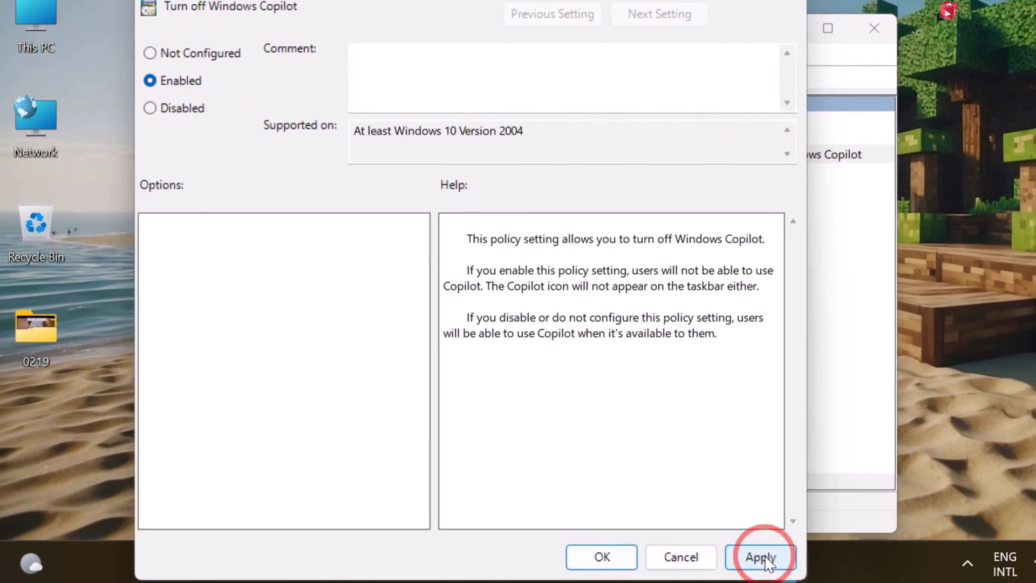
click(767, 562)
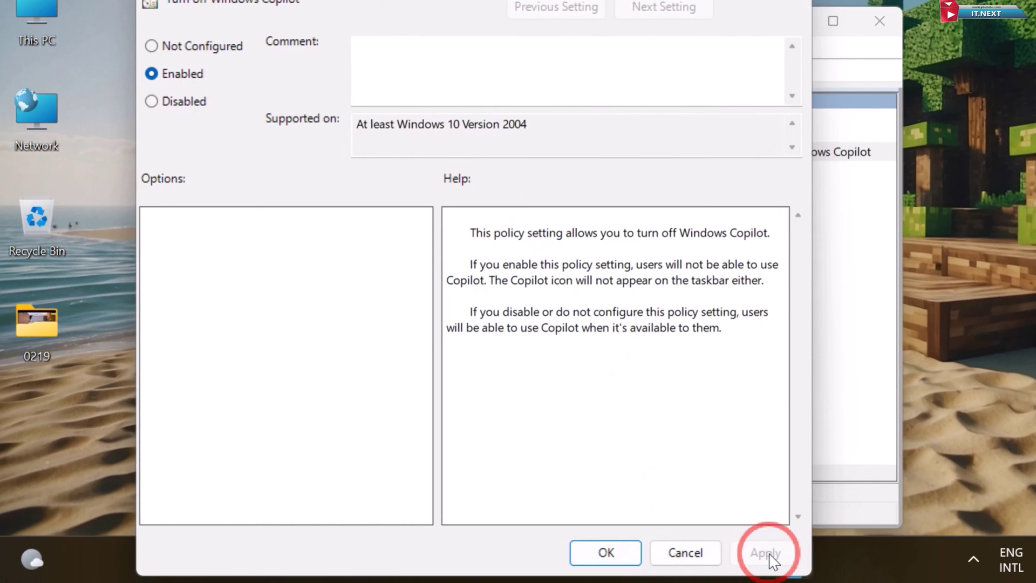
click(605, 554)
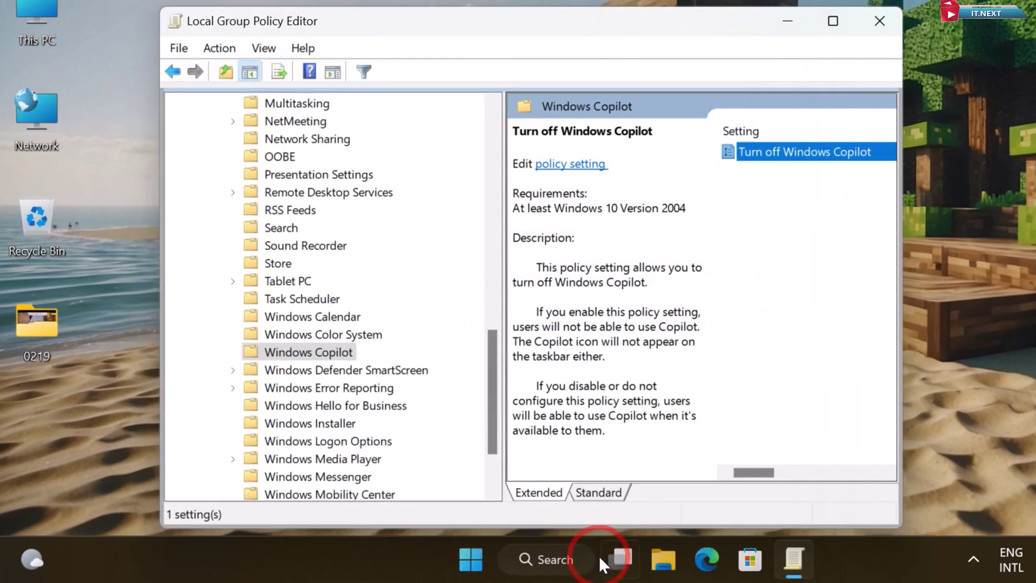
Step: Close the Local Group Policy Editor and restart the PC from the Start menu's power options
click(877, 17)
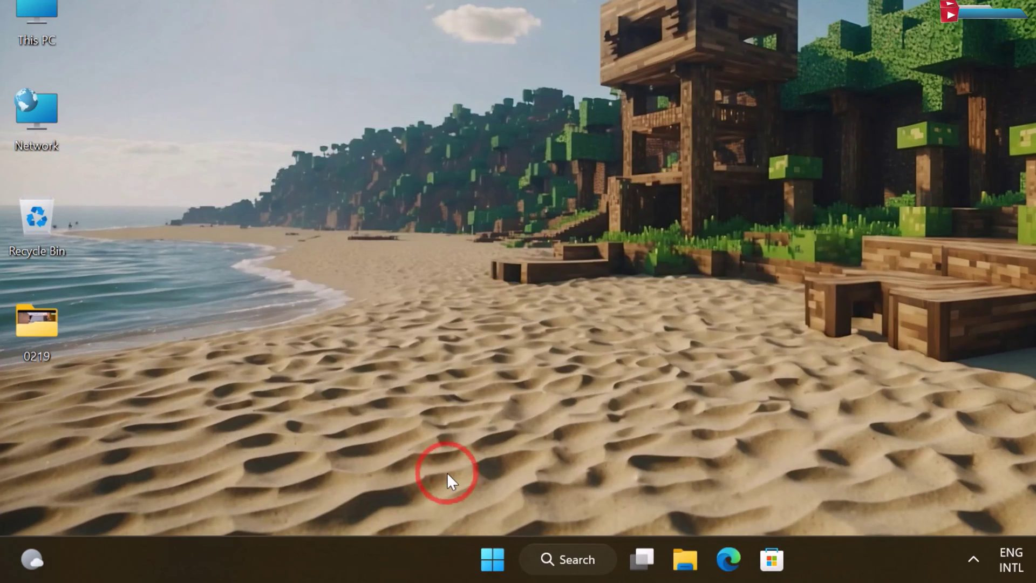
click(498, 557)
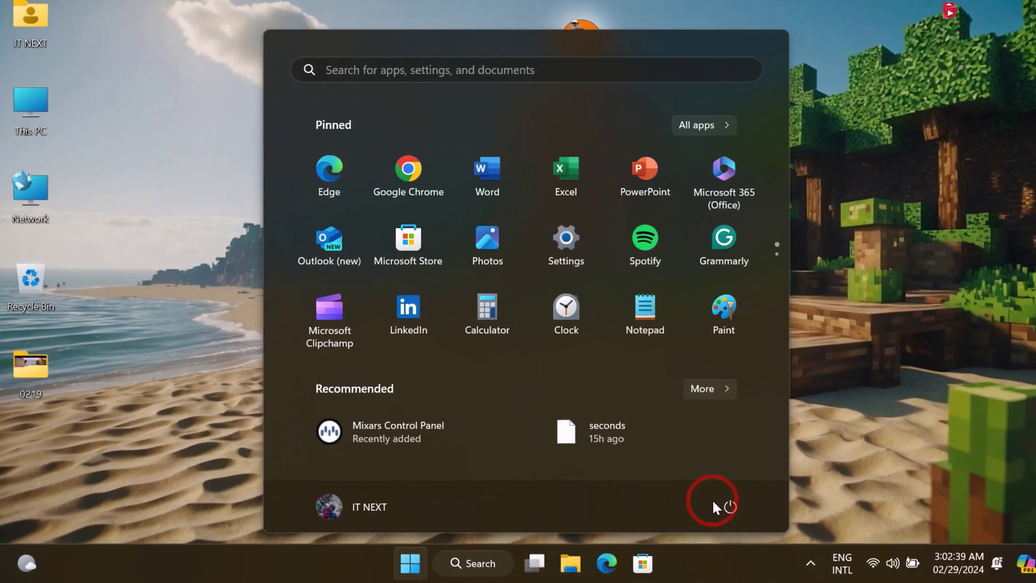
click(722, 506)
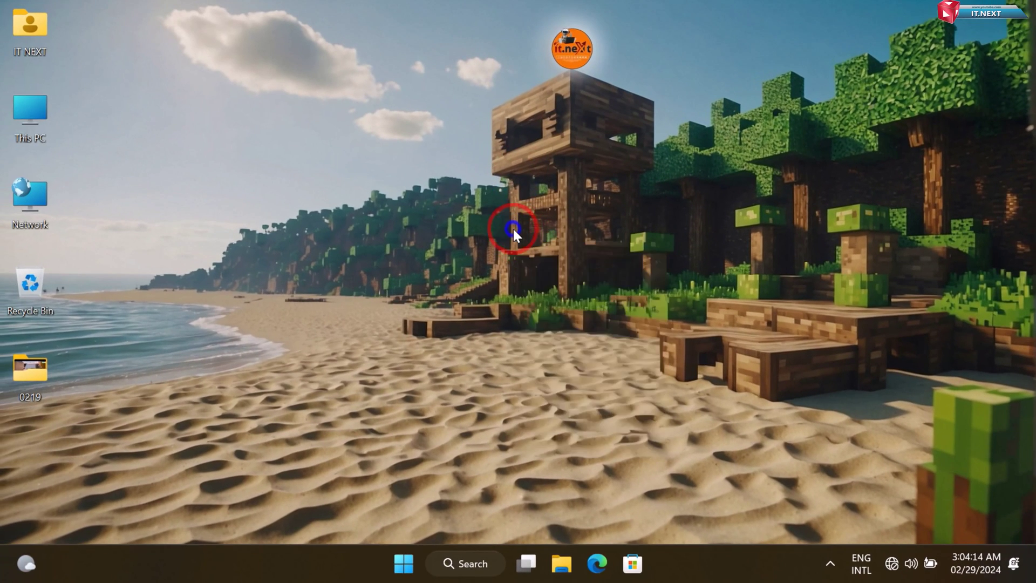
Step: After the reboot, refresh the desktop
right_click(514, 228)
click(556, 298)
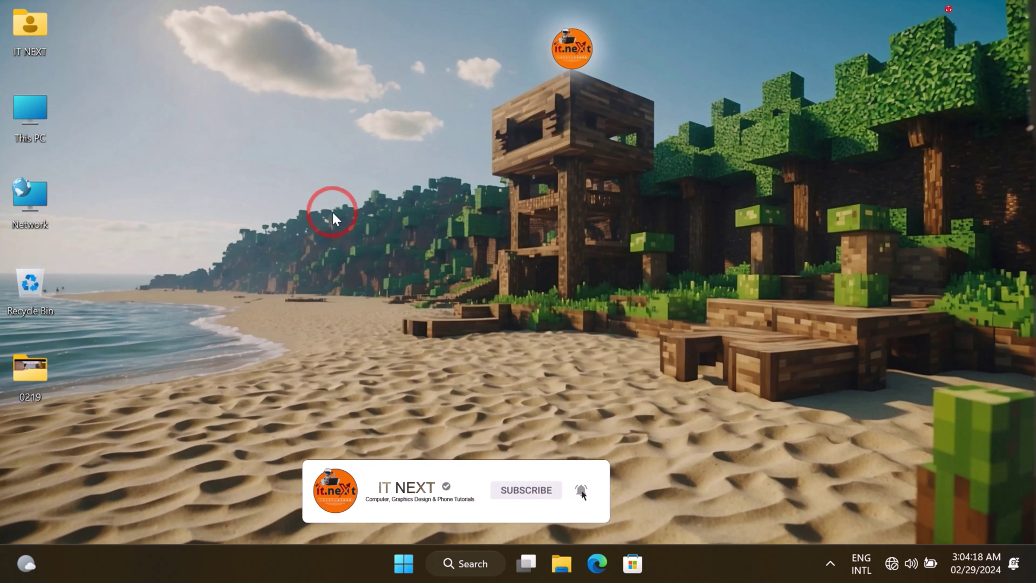
right_click(480, 228)
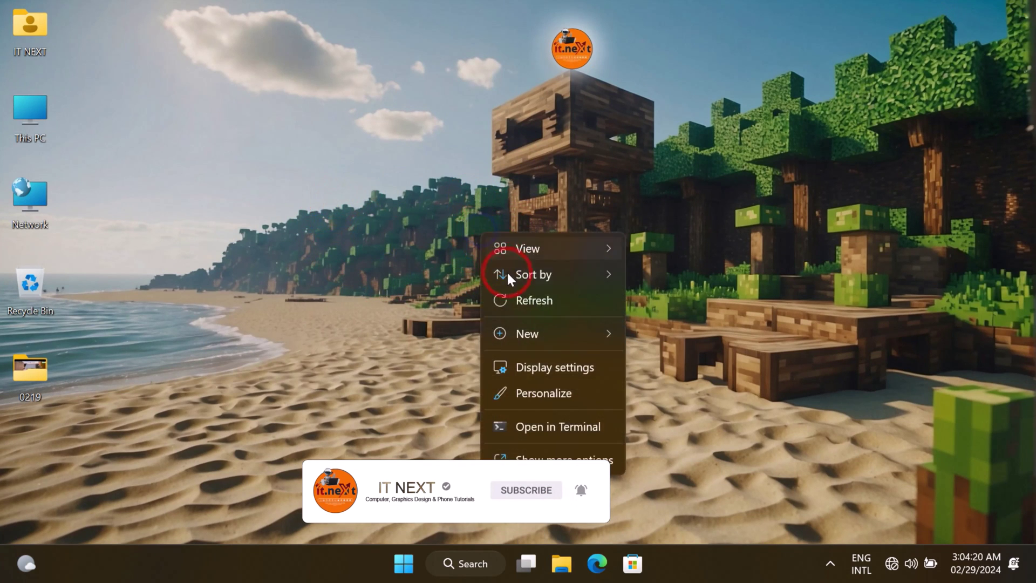